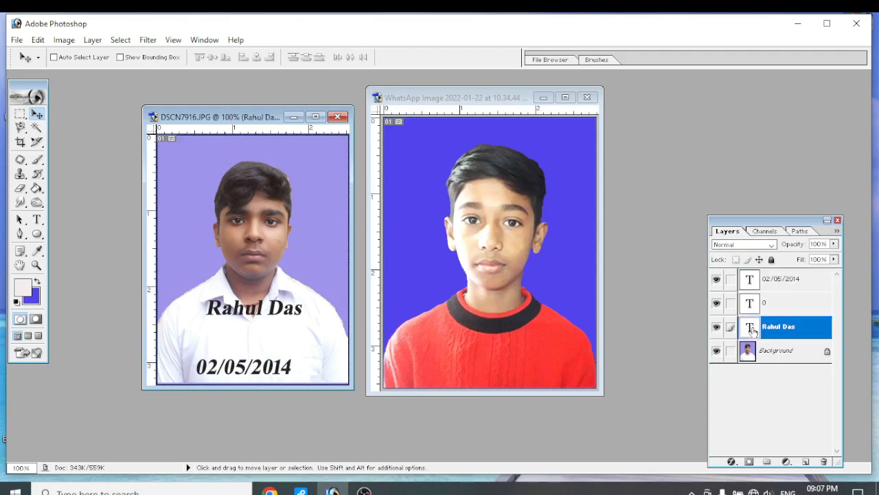
Move the name text on the white-shirt portrait down so it sits just above the date
drag(281, 314, 273, 349)
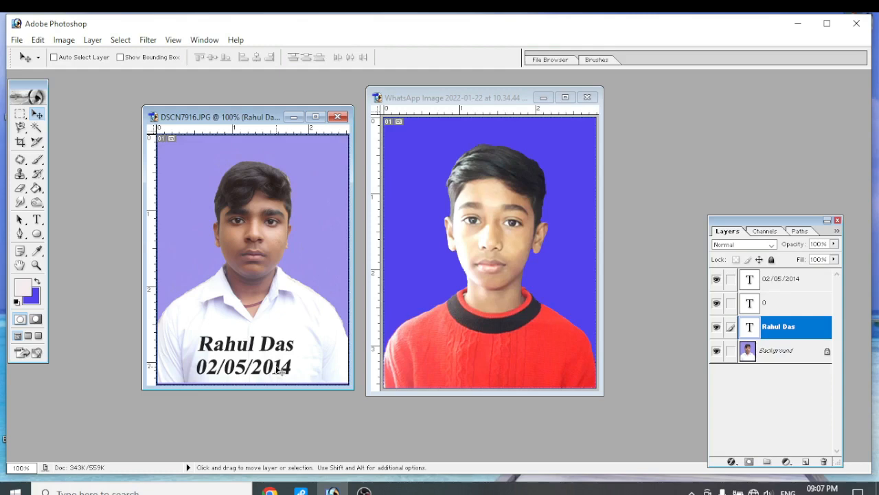
Add a new layer to the red-sweater portrait and marquee-select a full-width strip along the photo's lower edge
click(438, 103)
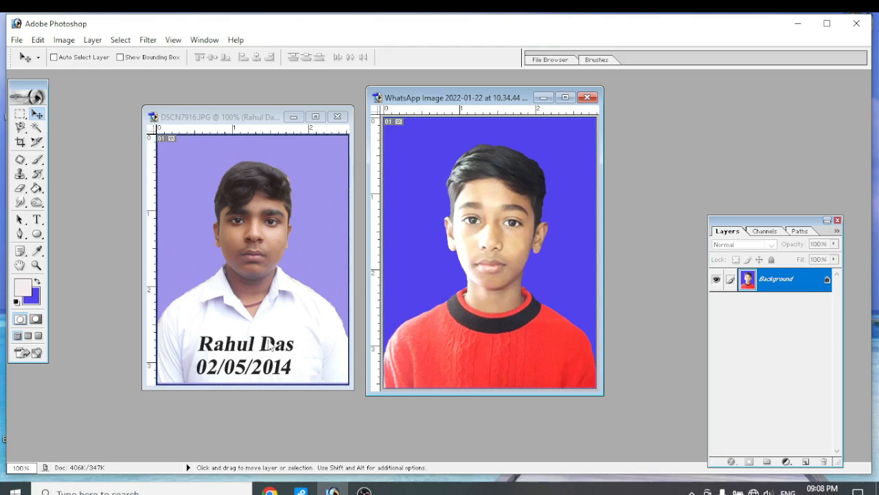
mouse_move(446, 103)
mouse_down()
mouse_move(424, 102)
mouse_move(452, 104)
mouse_move(434, 100)
mouse_up()
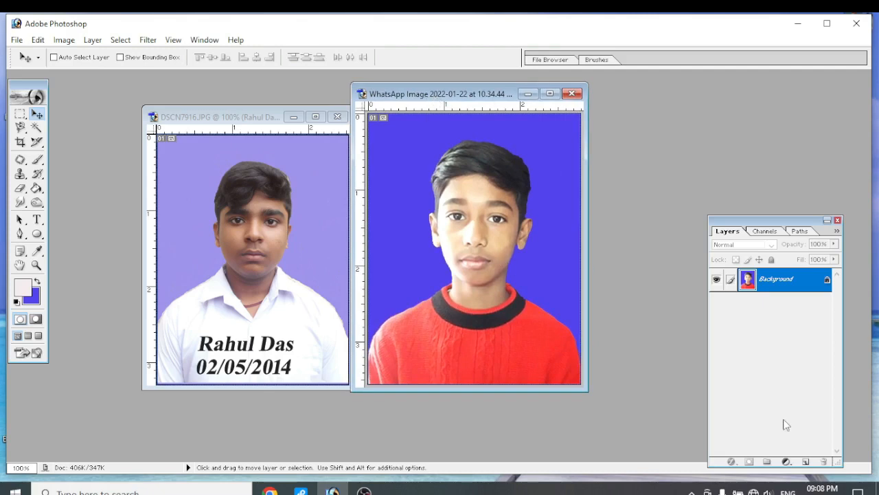
click(806, 462)
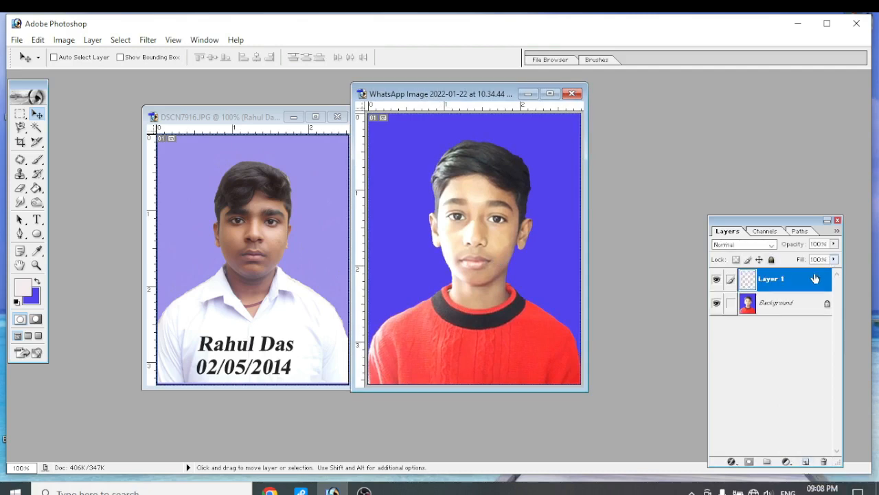
click(21, 116)
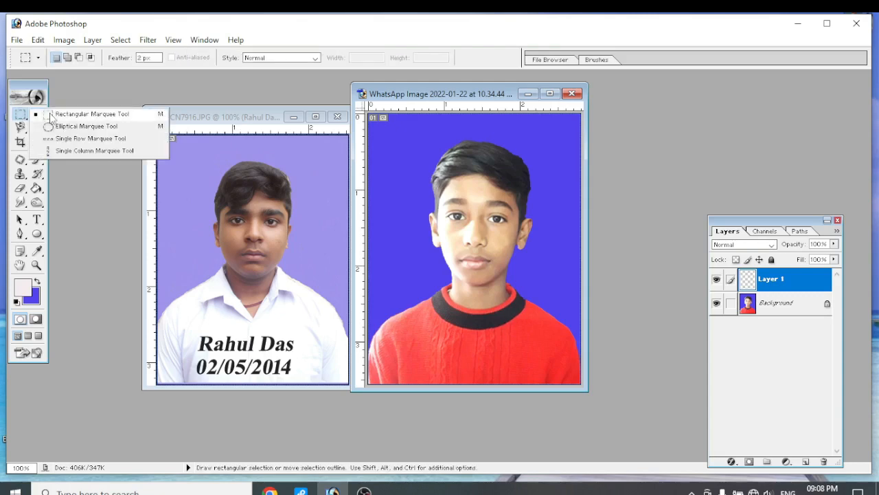
click(51, 116)
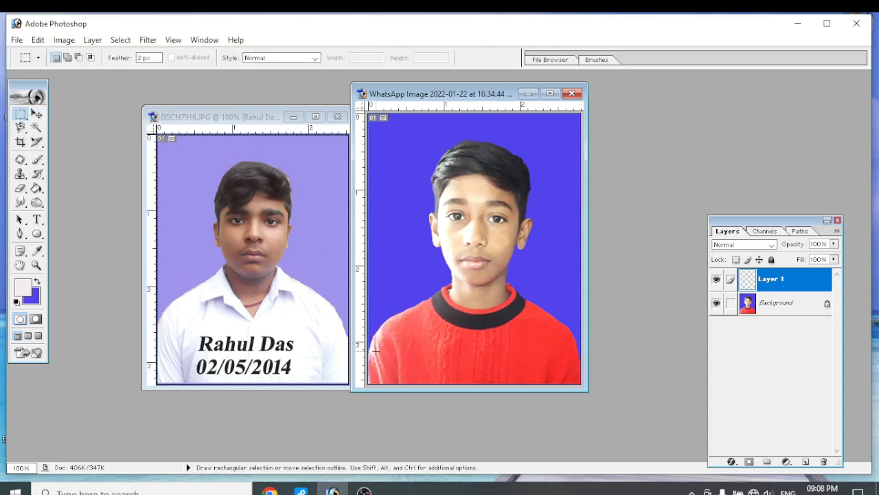
drag(542, 357, 581, 384)
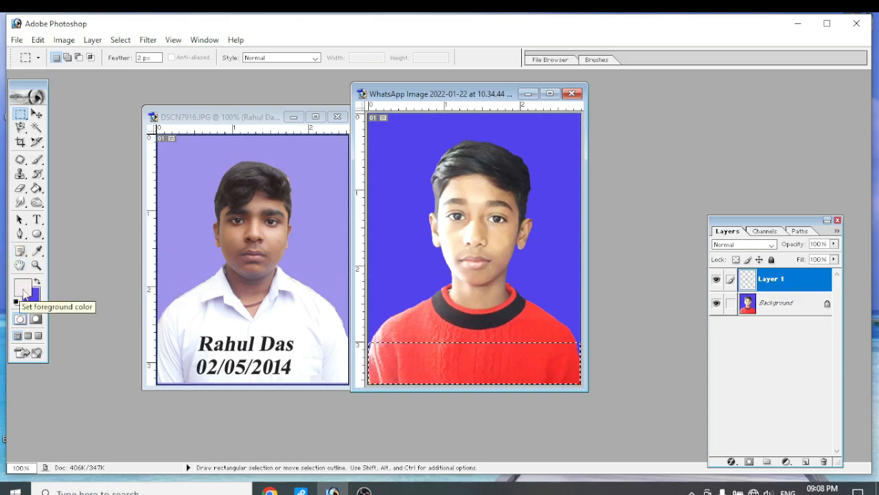
Fill the selected strip with the pale foreground colour using the Paint Bucket and deselect it
click(38, 190)
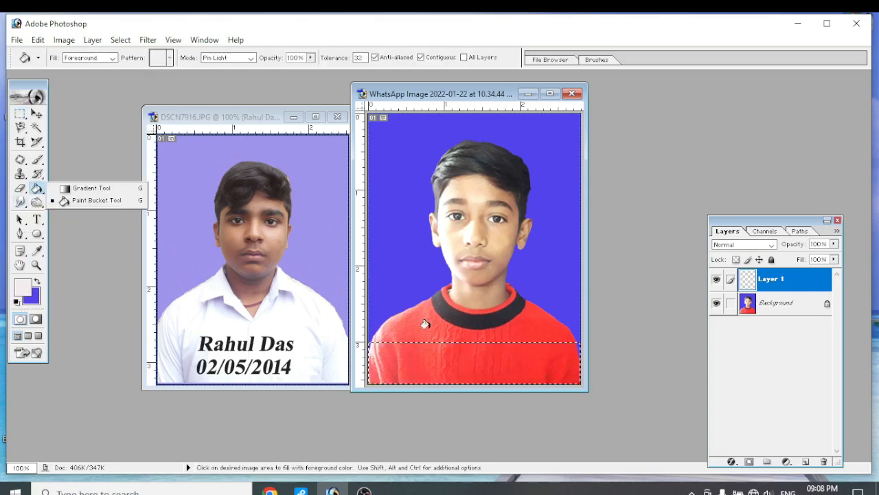
click(400, 352)
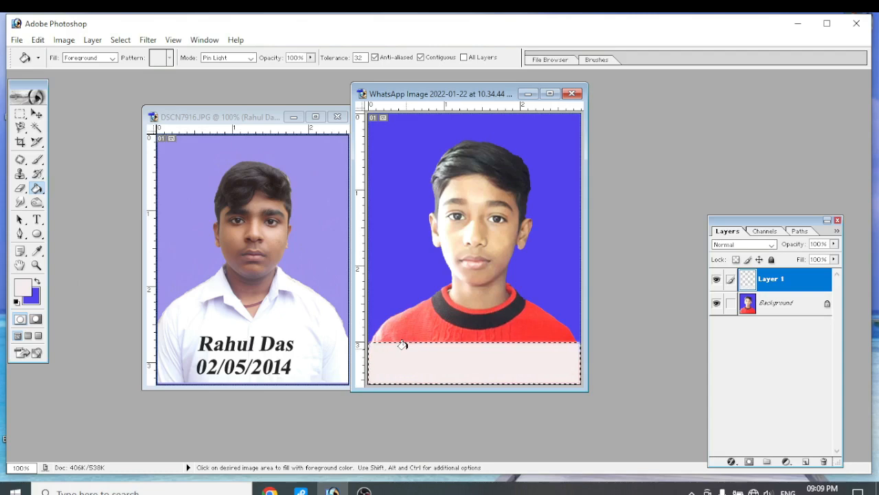
key(ctrl+d)
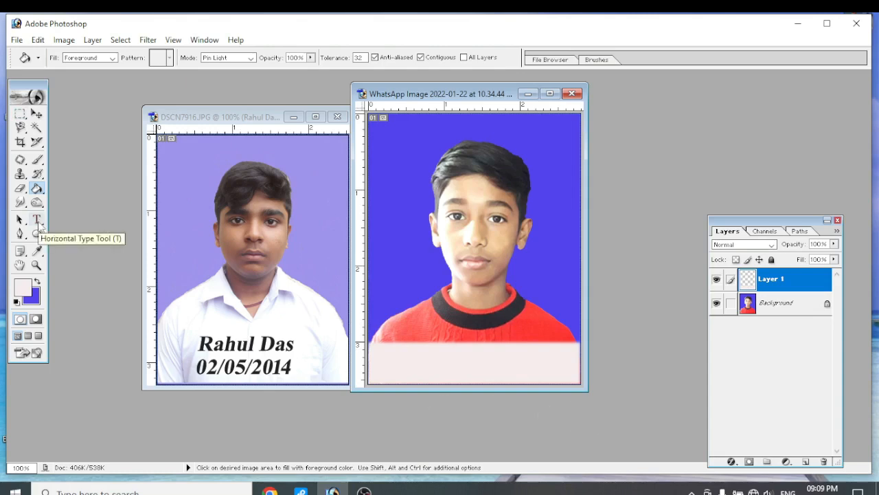
Add the person's full name as text on the red-sweater portrait and move it to the middle over the collar
click(37, 220)
click(386, 350)
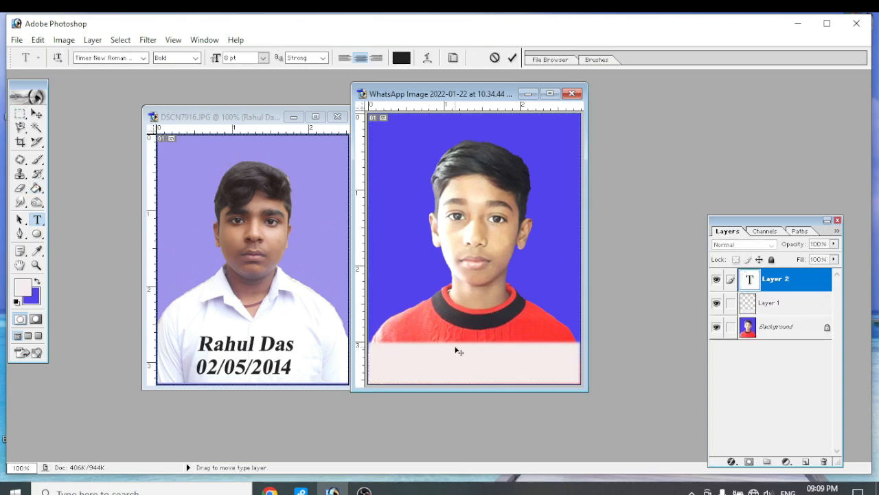
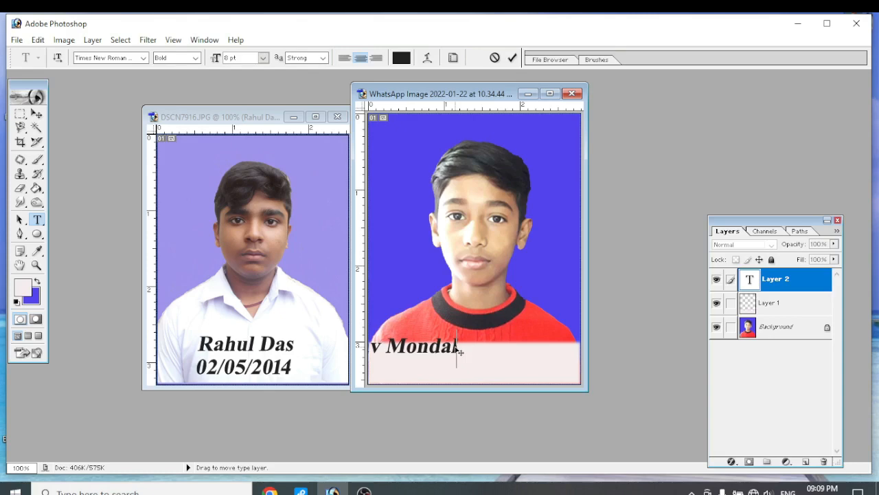
click(37, 114)
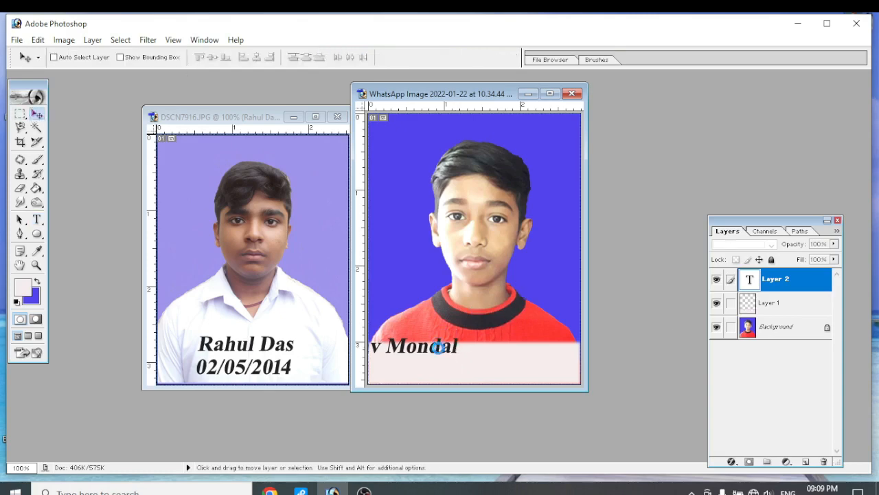
drag(443, 350, 523, 298)
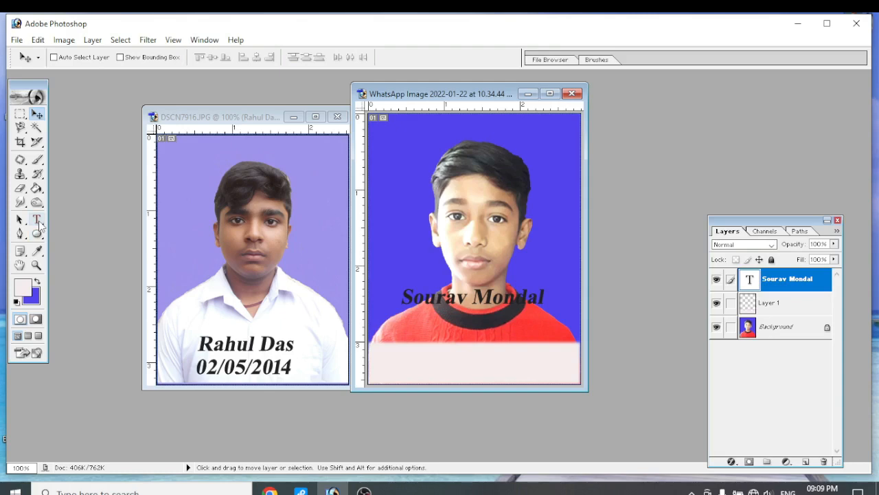
Add the date as a separate text layer in colour 222121 and centre it low on the pale strip
click(37, 221)
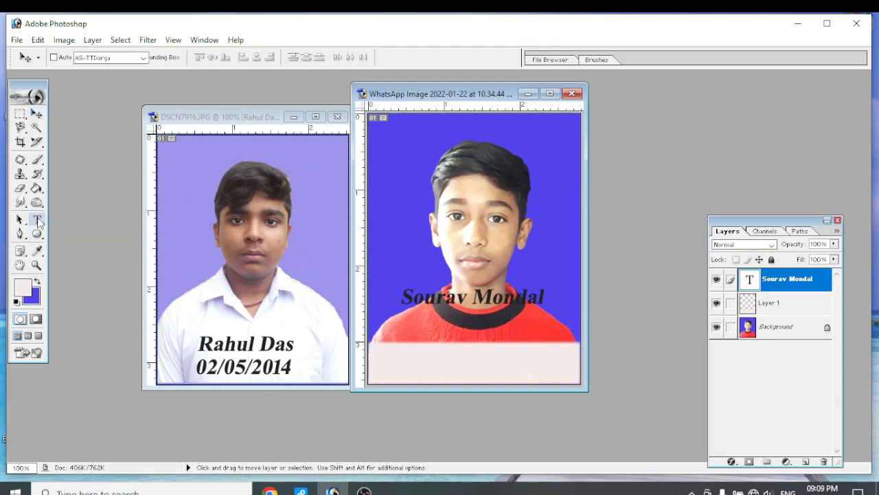
click(409, 360)
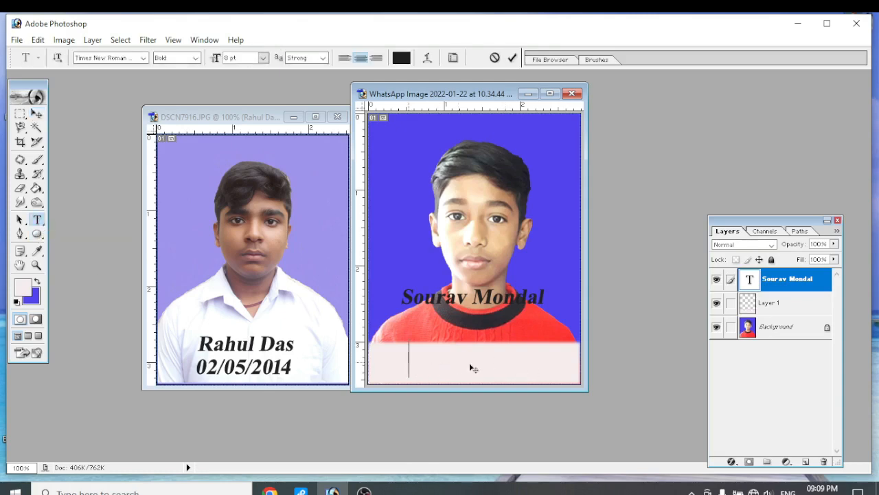
click(403, 60)
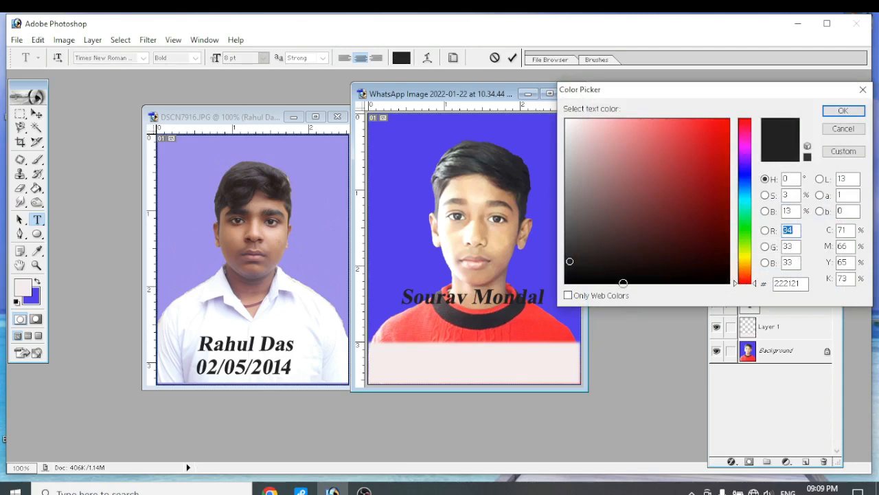
click(853, 111)
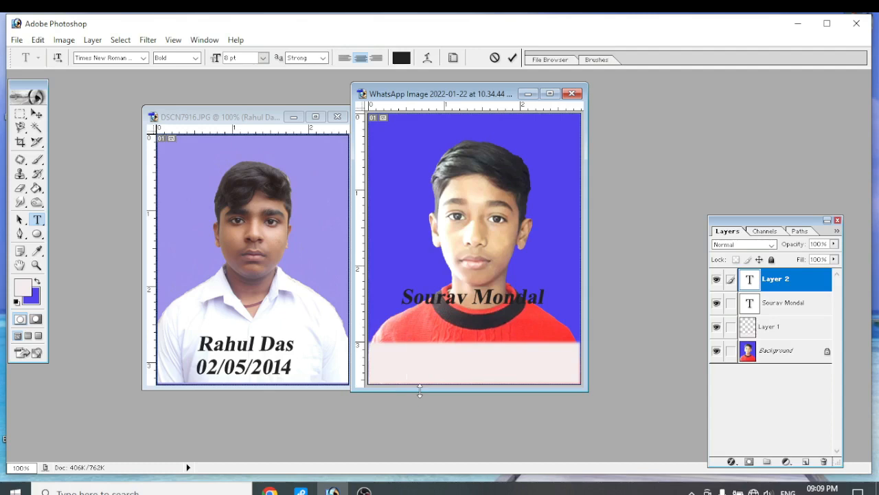
text(05/0)
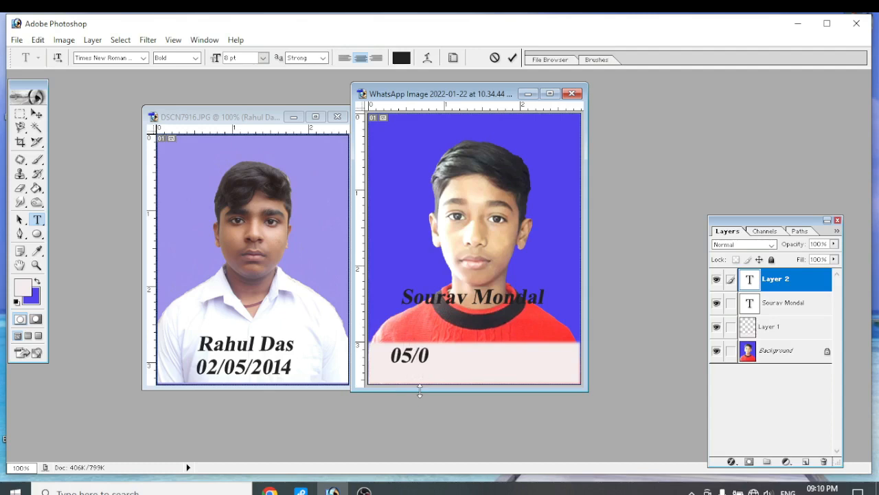
text(9/2014)
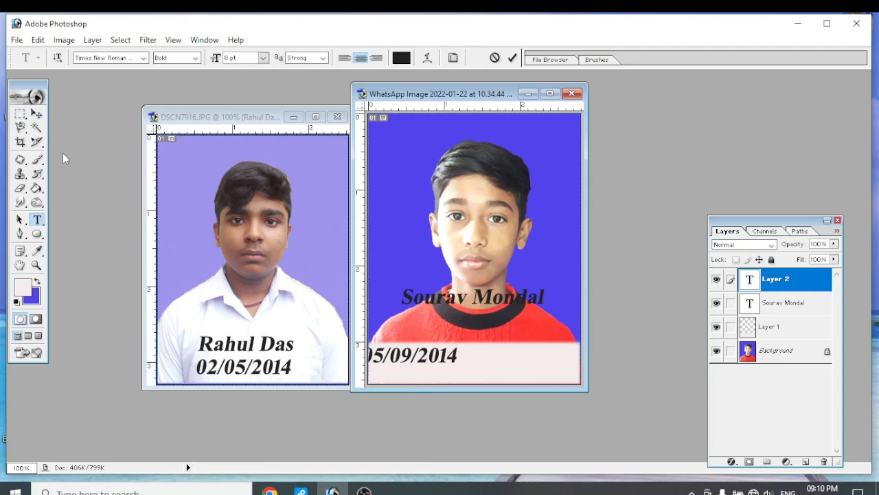
click(37, 114)
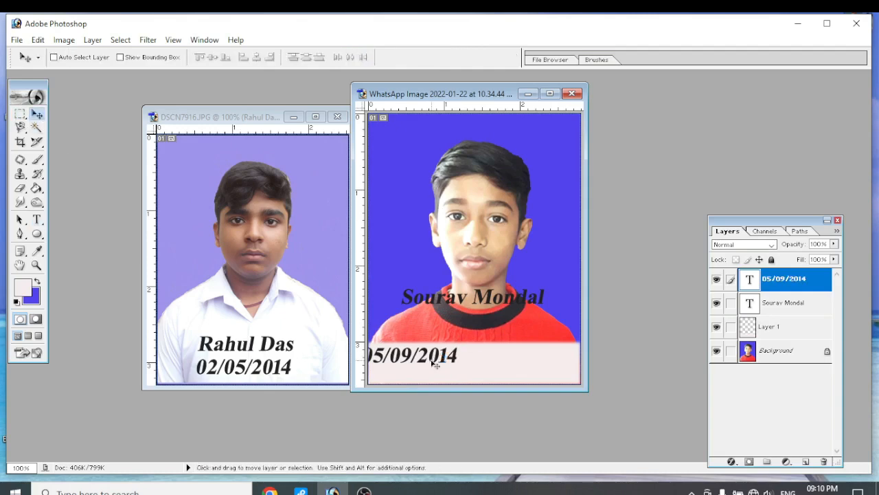
drag(412, 355, 469, 371)
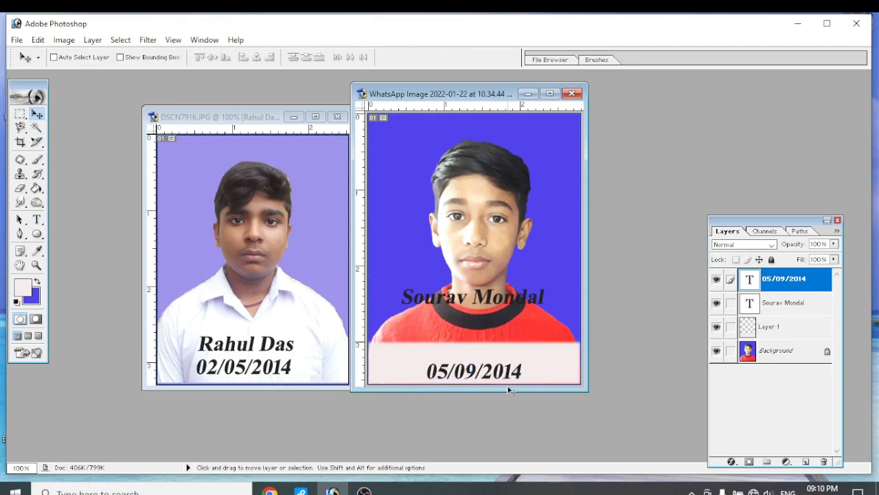
Scale the date text proportionally around its centre to about 75%
key(ctrl+t)
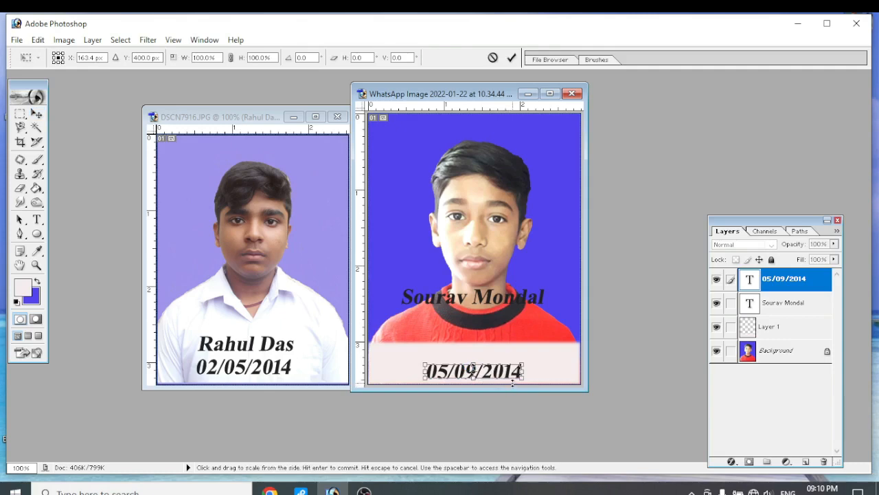
key(alt+shift)
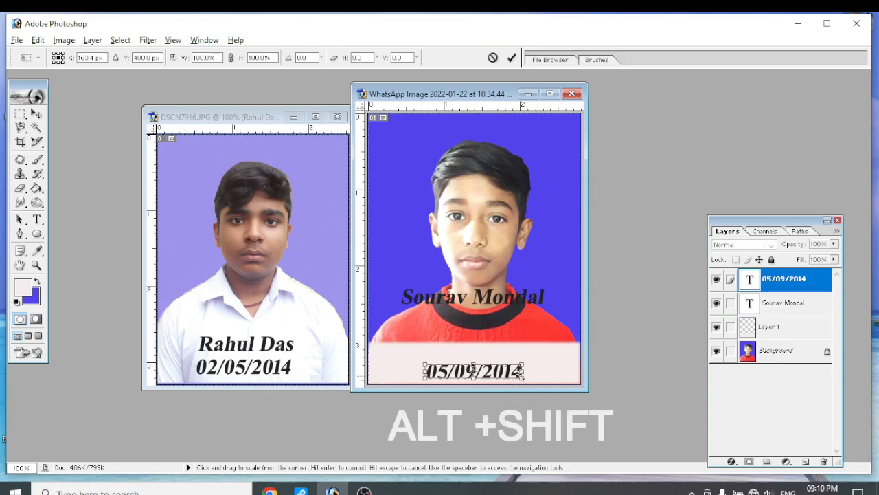
drag(525, 363, 512, 361)
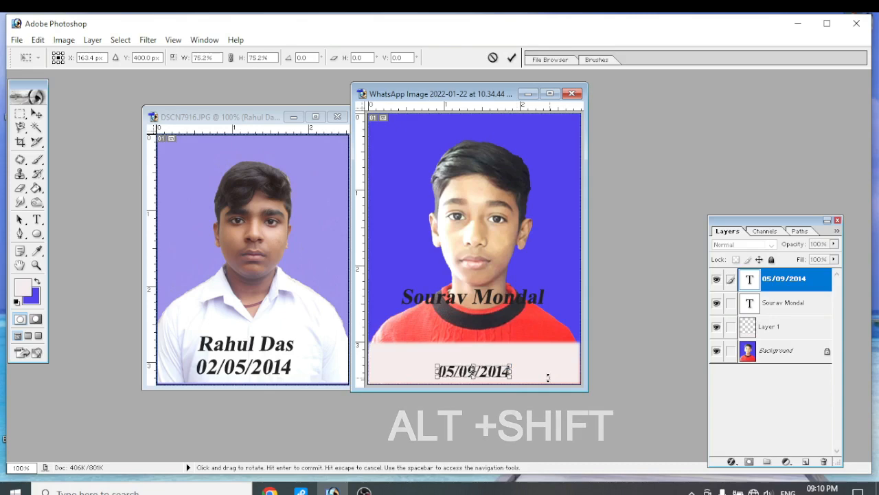
key(Return)
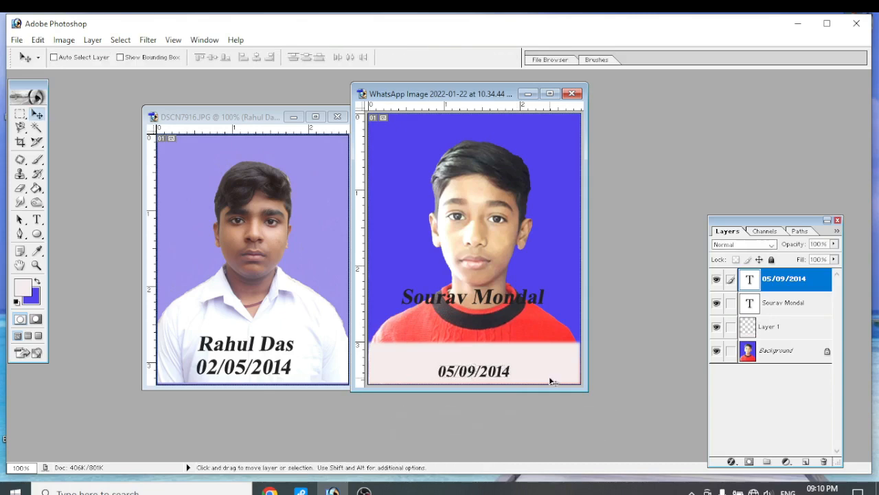
Move the name text down onto the pale strip and nudge it to sit just above the date
click(775, 310)
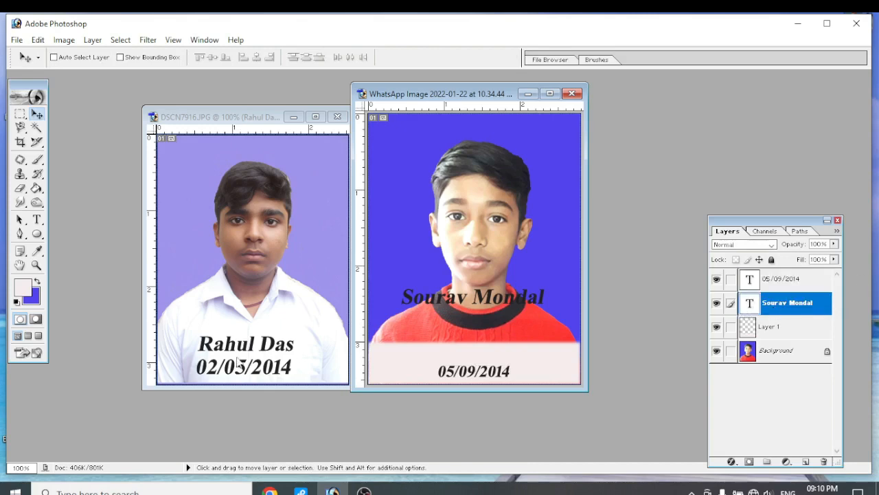
drag(477, 299, 475, 347)
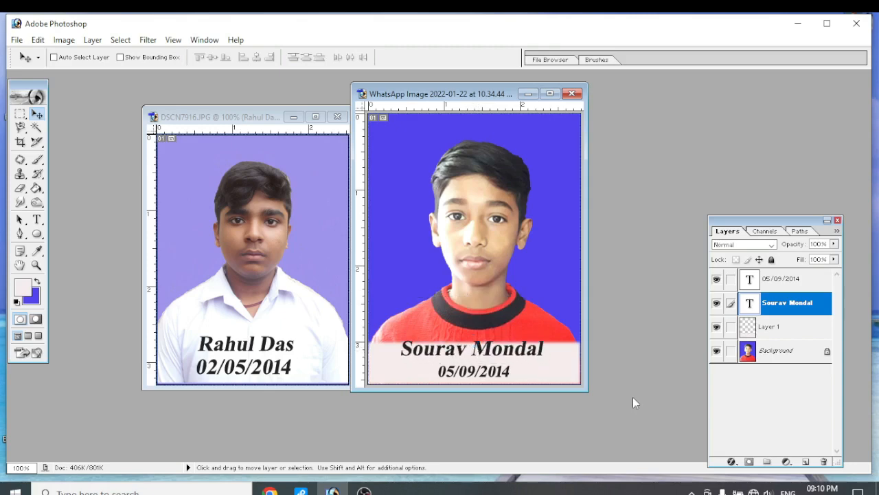
key(Down)
key(Down)
key(Down)
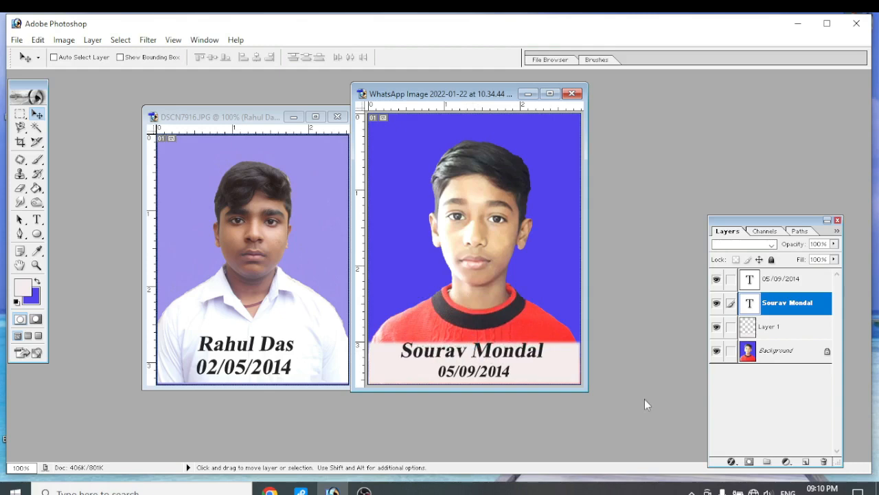
key(Down)
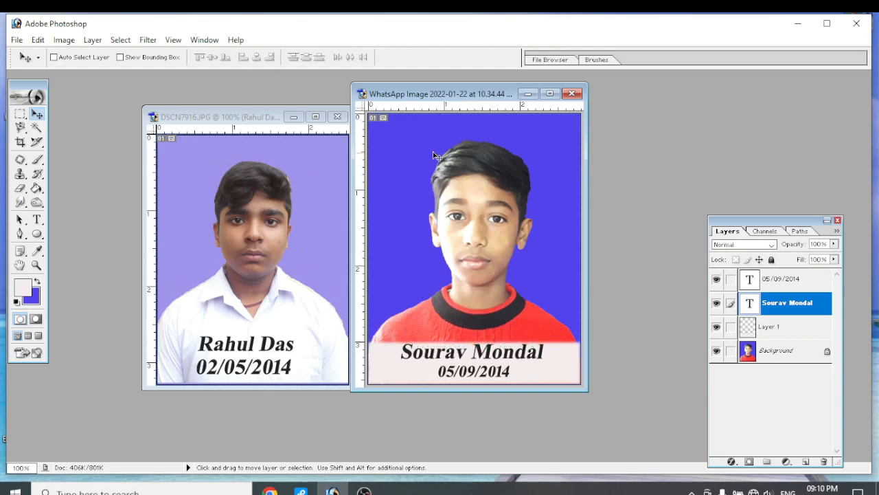
Link the date text layer to the name text layer in the red-sweater portrait
drag(461, 95, 260, 98)
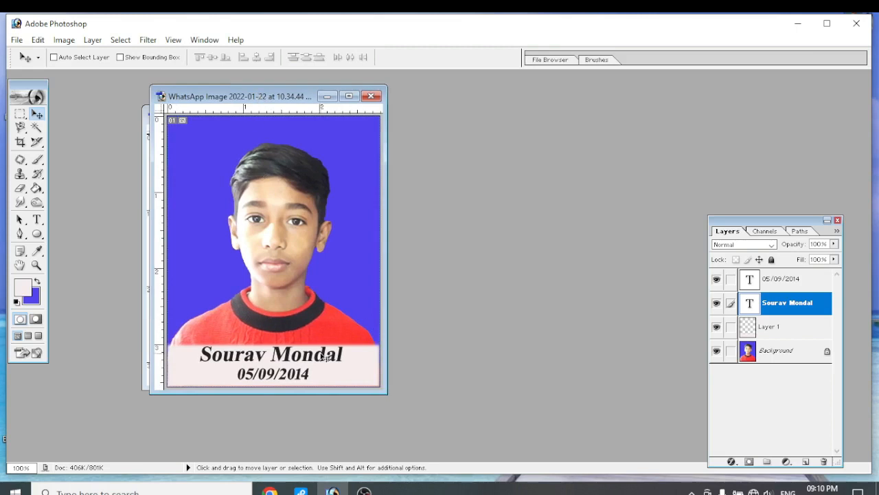
drag(281, 99, 512, 108)
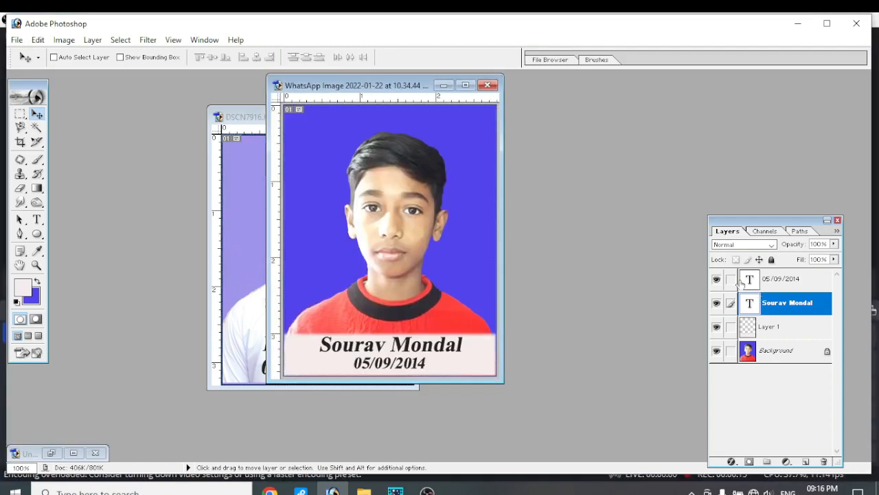
click(731, 280)
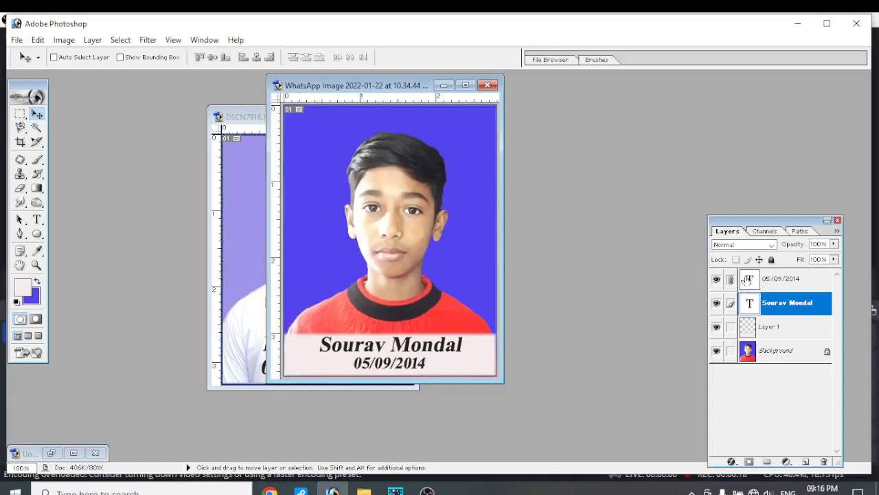
Link the name text, Layer 1 and Background to the date text layer, and merge them all into one layer
click(750, 282)
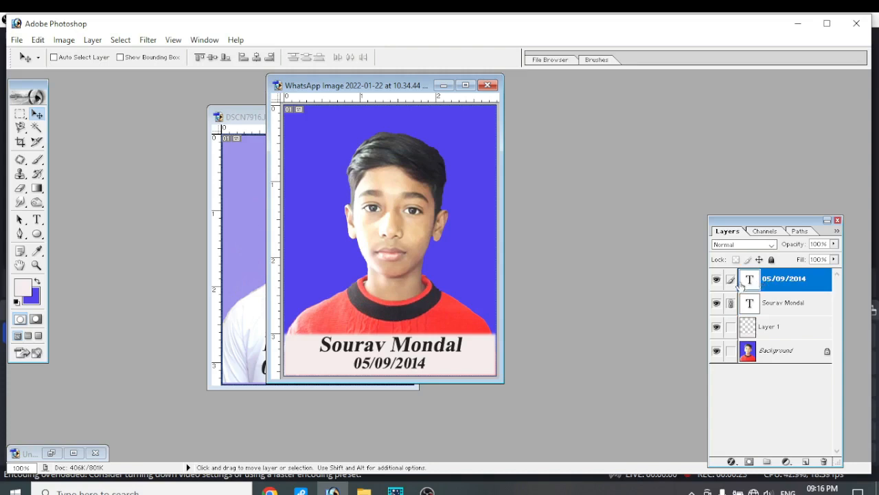
click(731, 327)
click(730, 351)
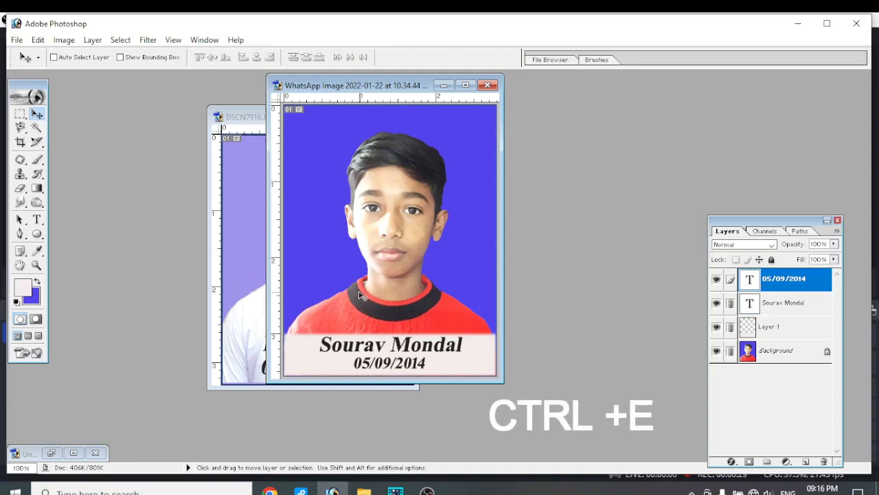
key(ctrl+e)
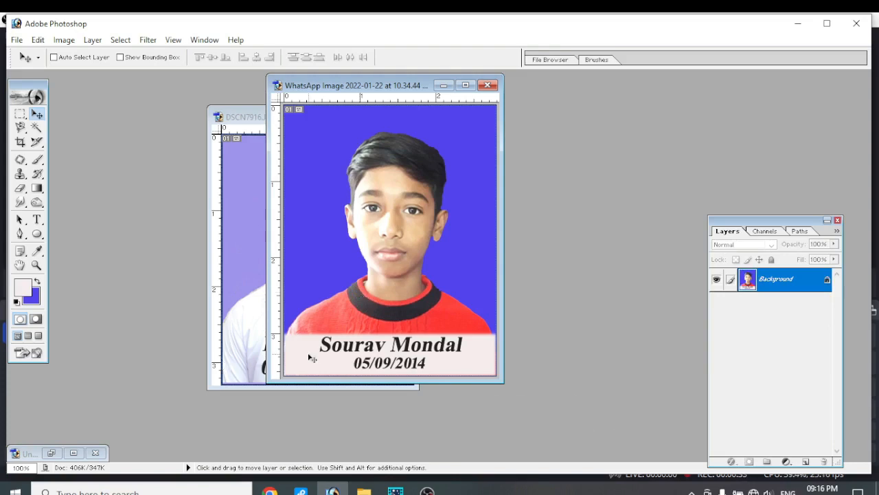
Create a new A4 document, 210 × 297 mm at 300 pixels/inch, RGB Color with transparent contents
drag(371, 89, 401, 98)
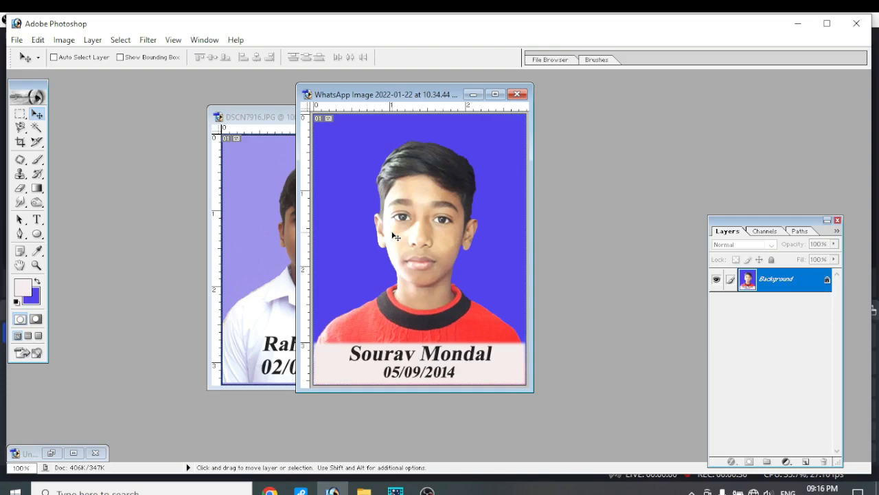
drag(418, 96, 408, 97)
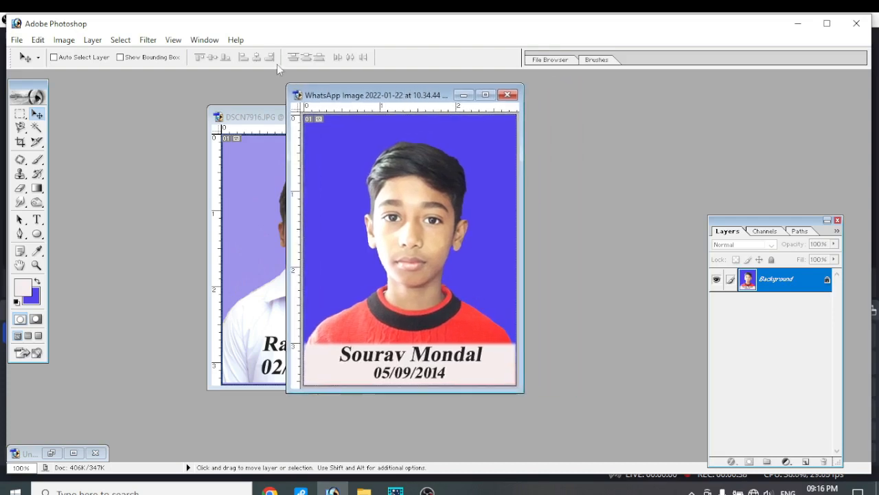
click(18, 41)
click(32, 54)
click(412, 192)
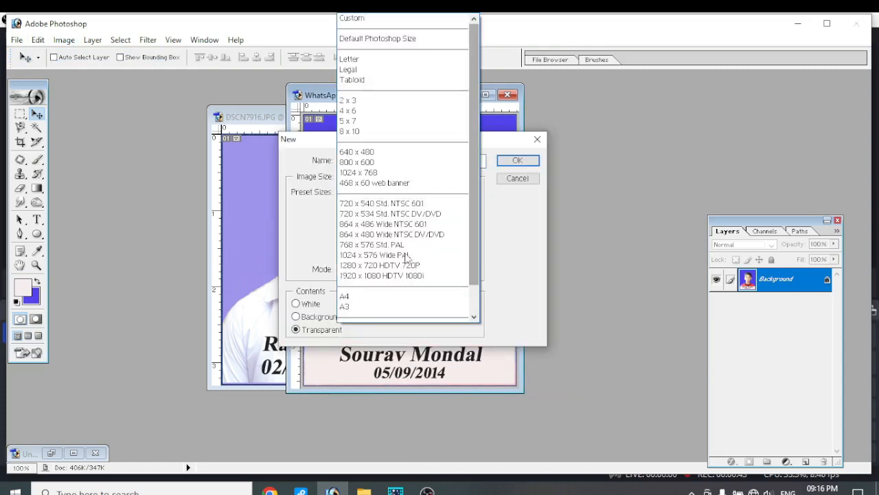
click(369, 296)
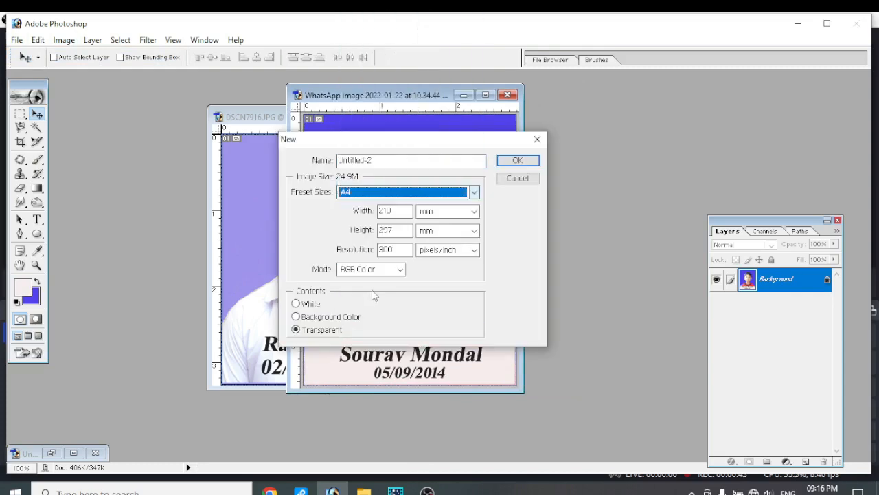
click(518, 160)
drag(151, 102, 152, 115)
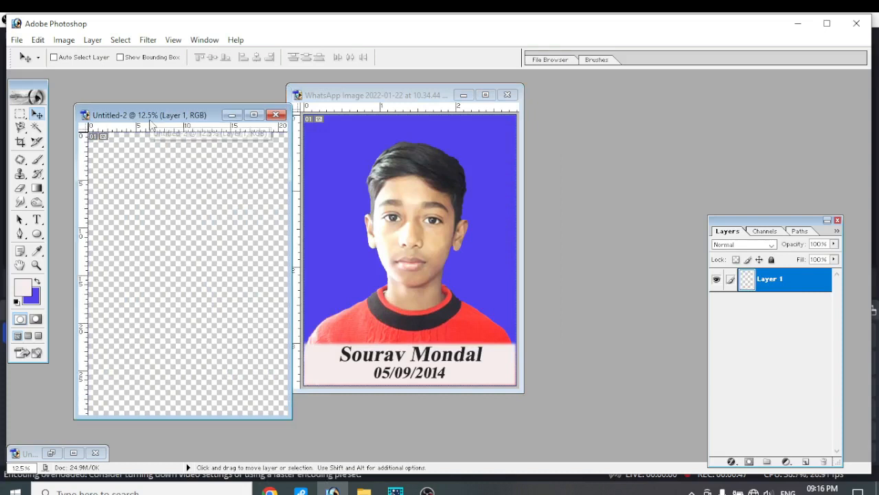
Copy the merged red-sweater portrait onto the A4 sheet near its upper-left corner and duplicate it into a row of four
click(377, 126)
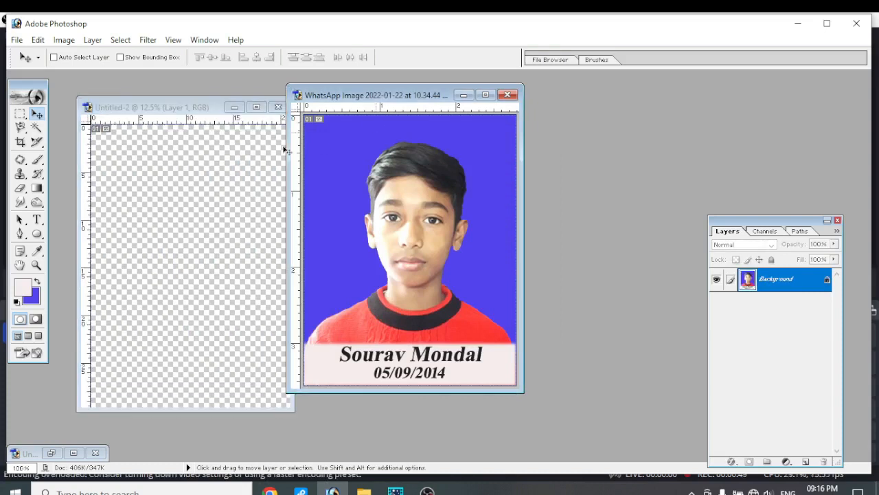
drag(285, 150, 119, 145)
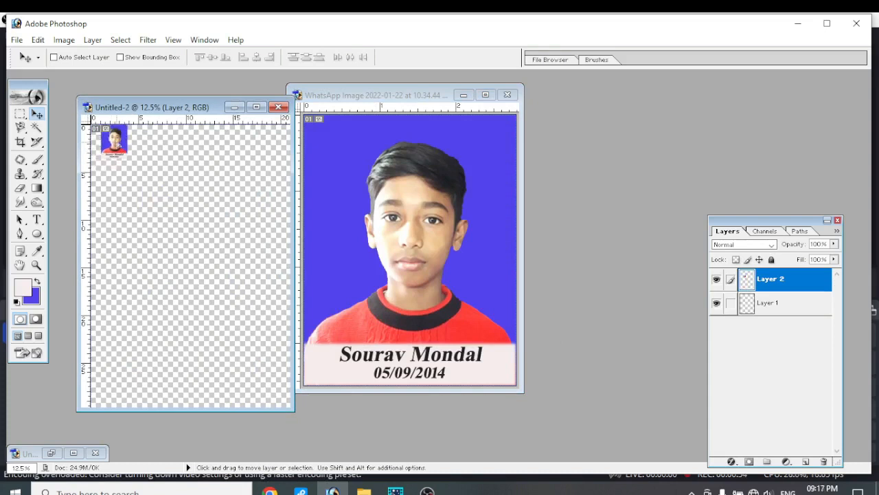
drag(118, 145, 114, 155)
key(alt)
drag(113, 154, 194, 154)
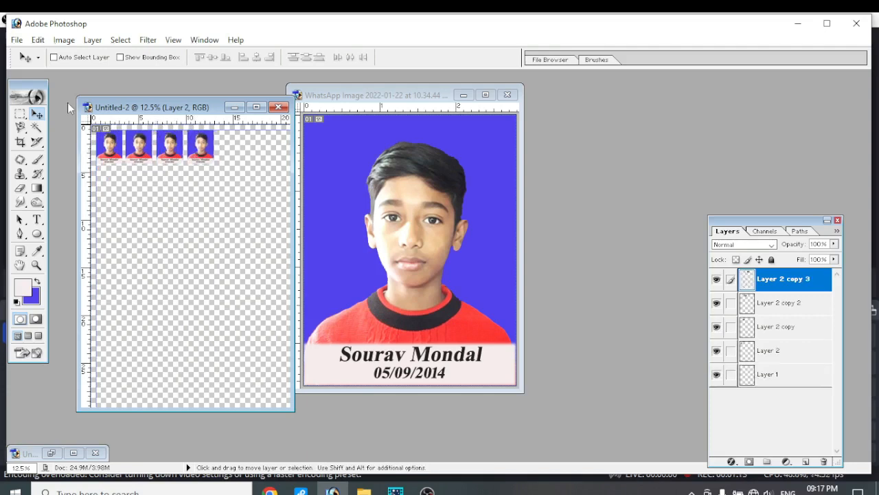
Examine the row of four portraits and their captions up close, and close the A4 sheet
click(37, 267)
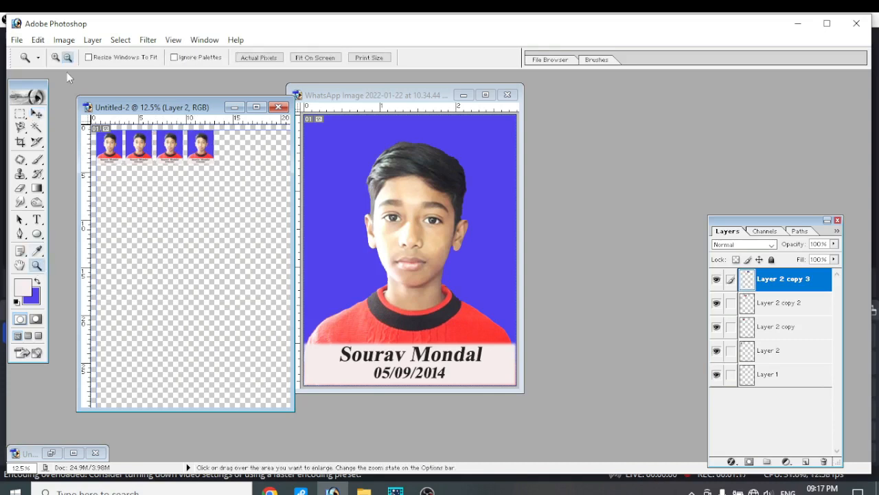
click(56, 59)
click(160, 158)
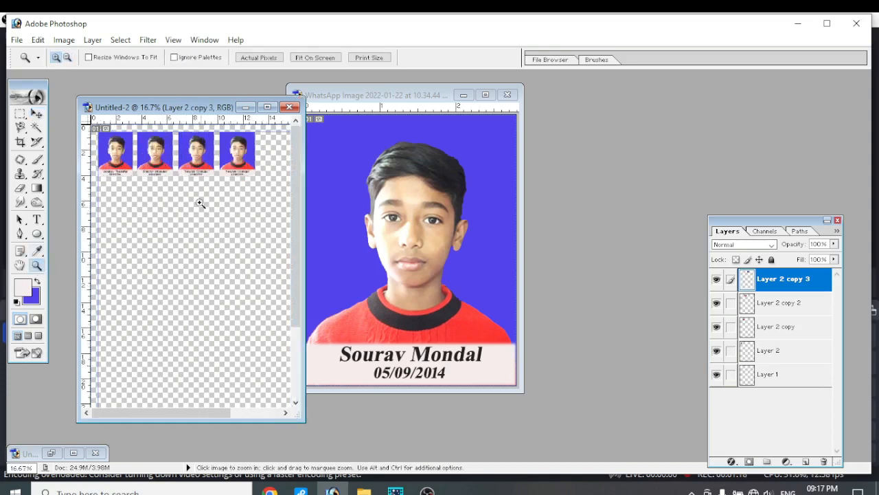
click(167, 145)
click(188, 169)
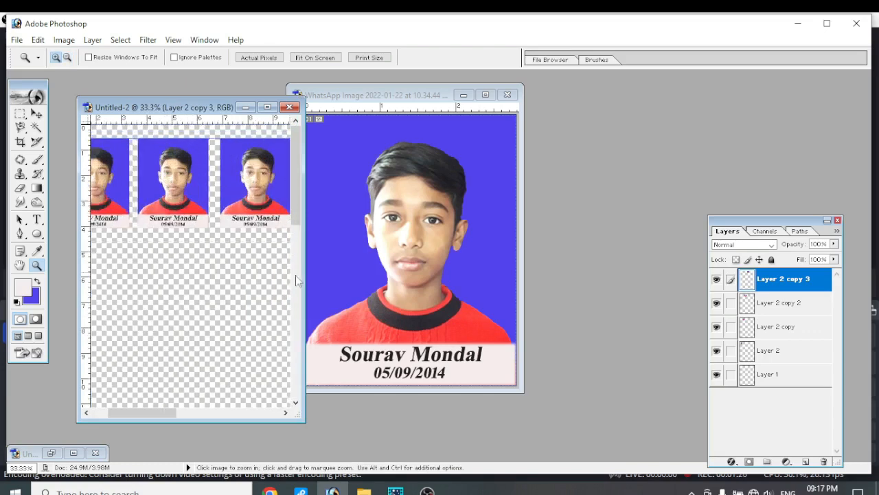
drag(304, 279, 489, 302)
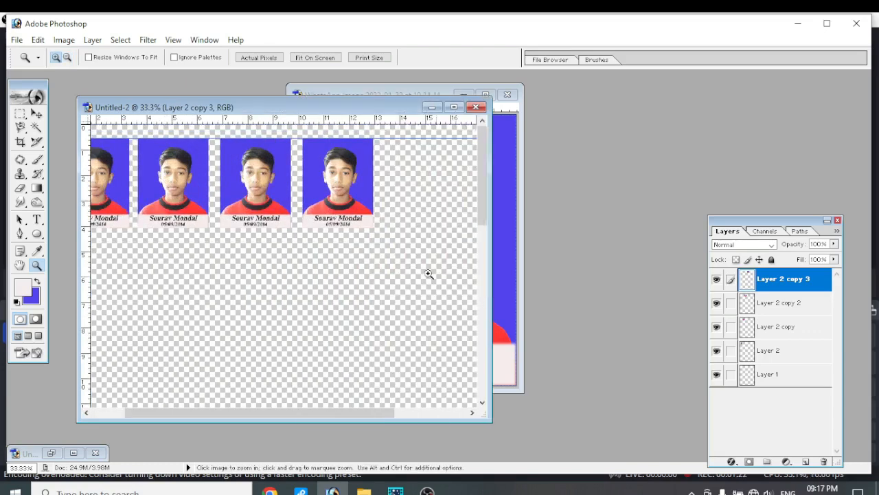
drag(293, 415, 256, 259)
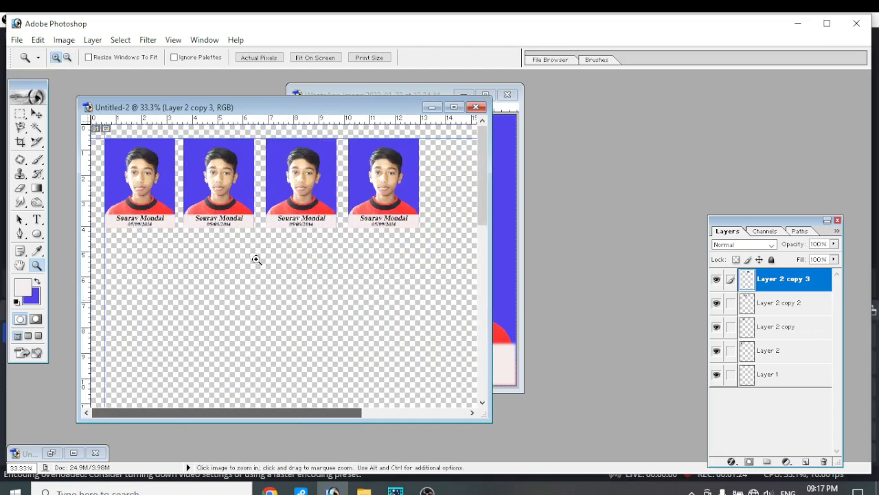
click(256, 259)
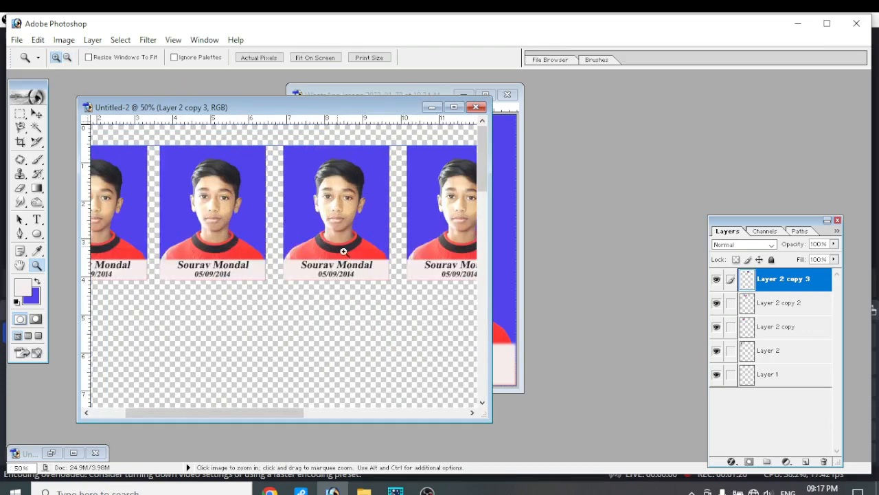
click(477, 107)
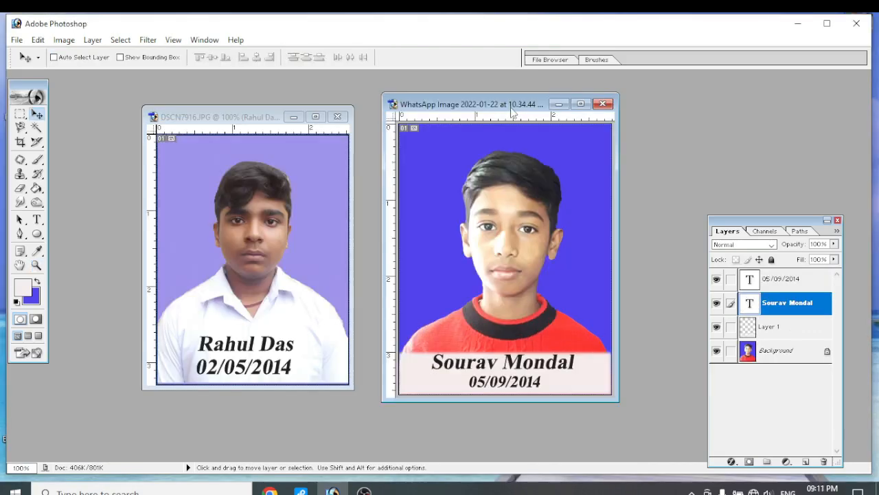
Nudge the name text slightly right and down on the pale strip of the red-sweater portrait
drag(512, 112, 280, 109)
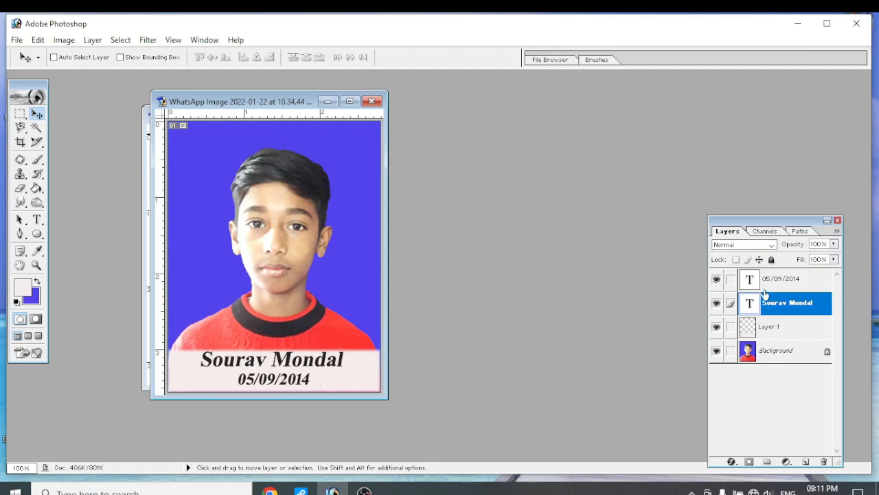
drag(328, 364, 330, 363)
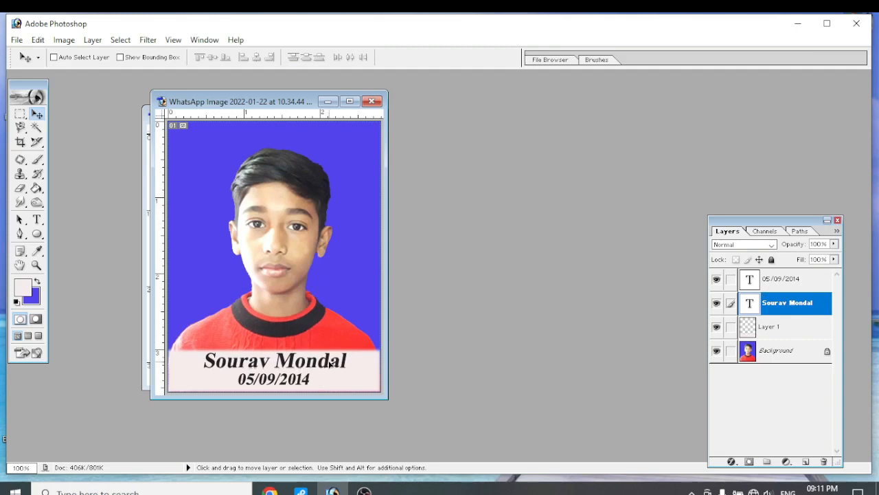